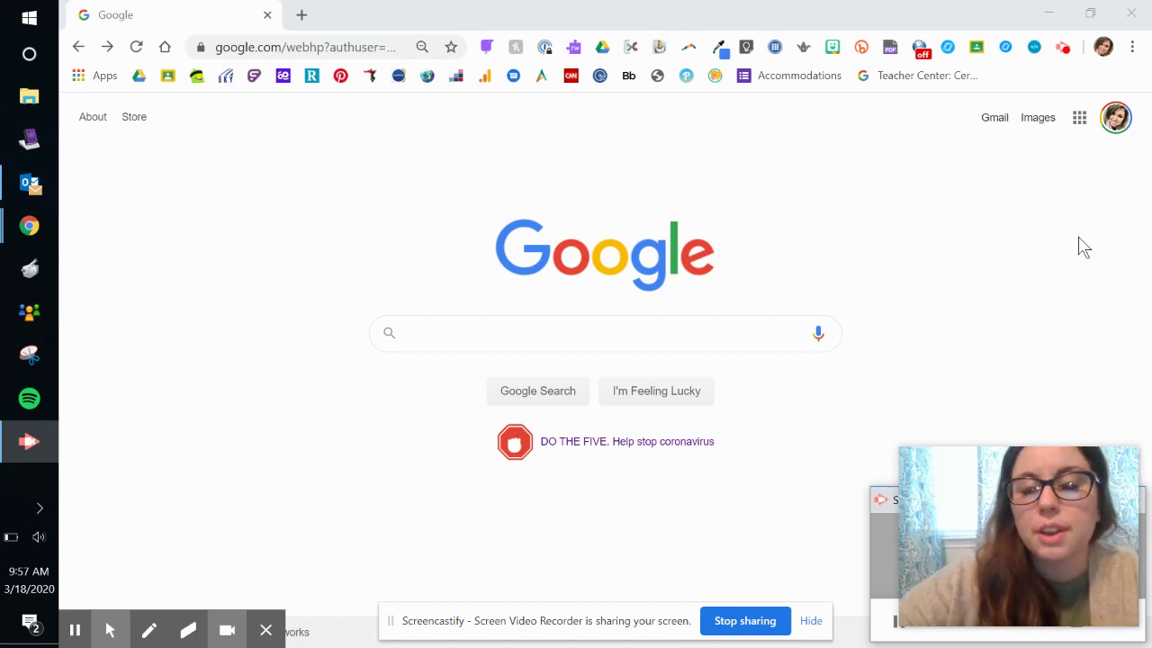
- Check the signed-in Google accounts, then search for classroom.google.com to open Classroom
{"action": "left_click", "coordinate": [1113, 120]}
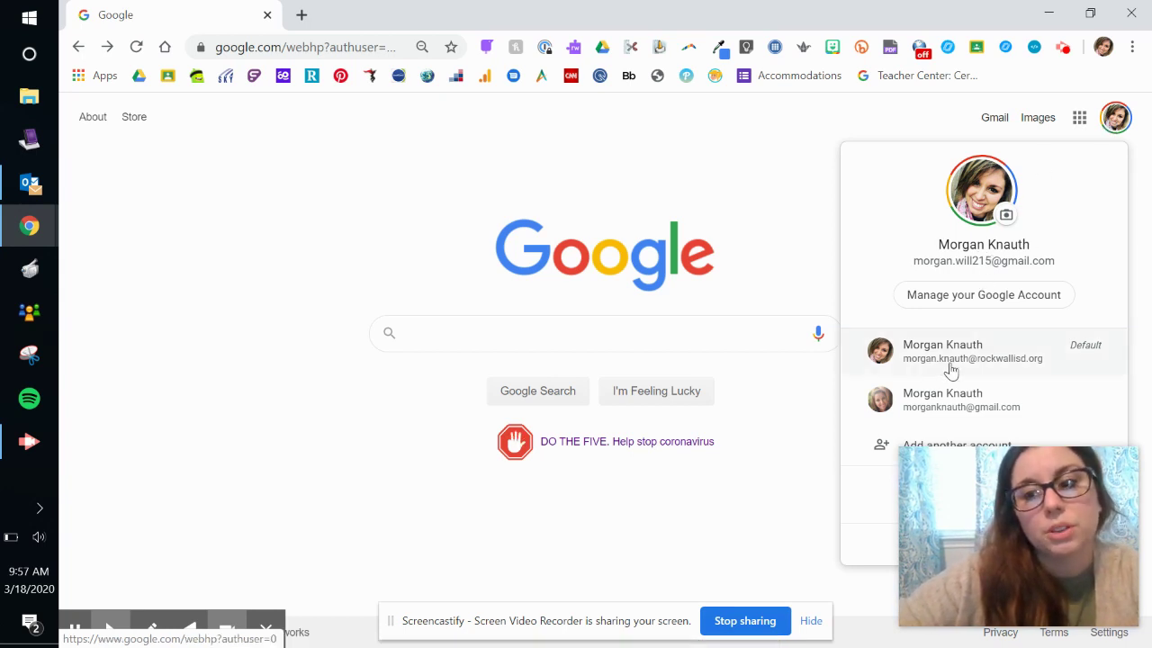
{"action": "left_click", "coordinate": [705, 207]}
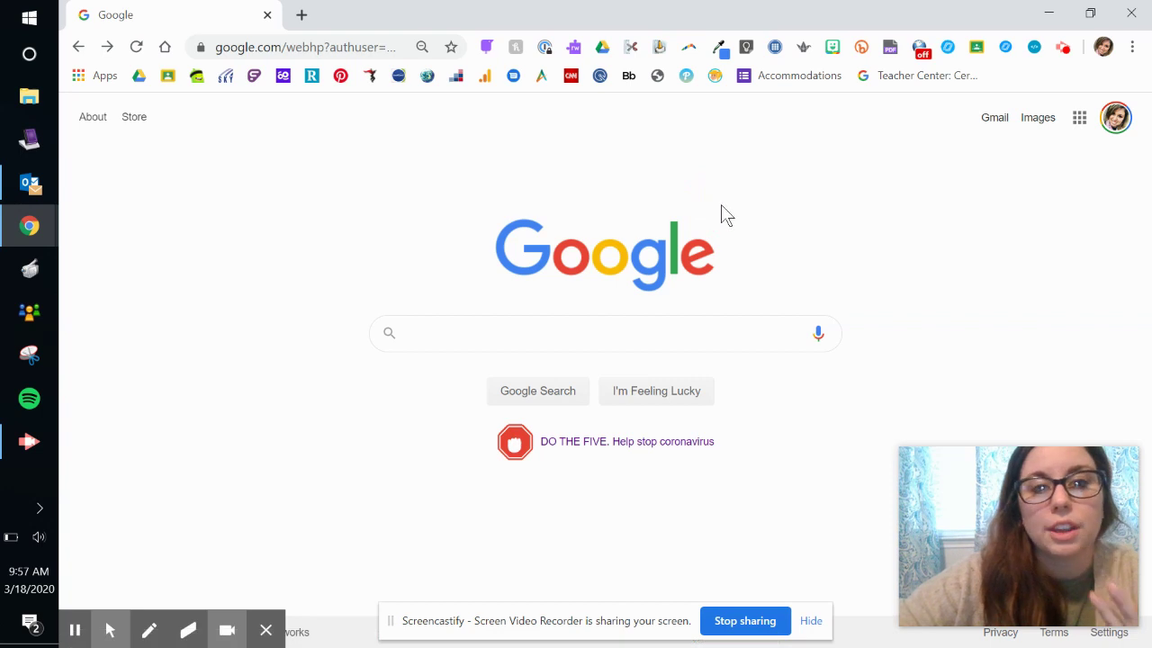
{"action": "left_click", "coordinate": [505, 339]}
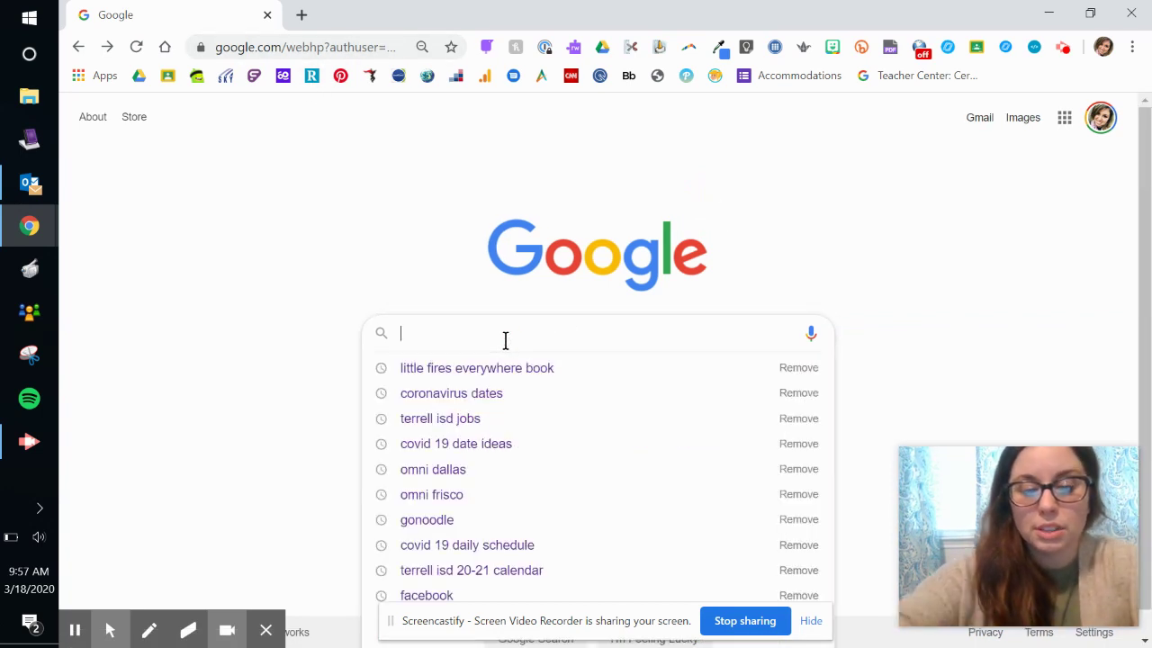
{"action": "type", "text": "classroo"}
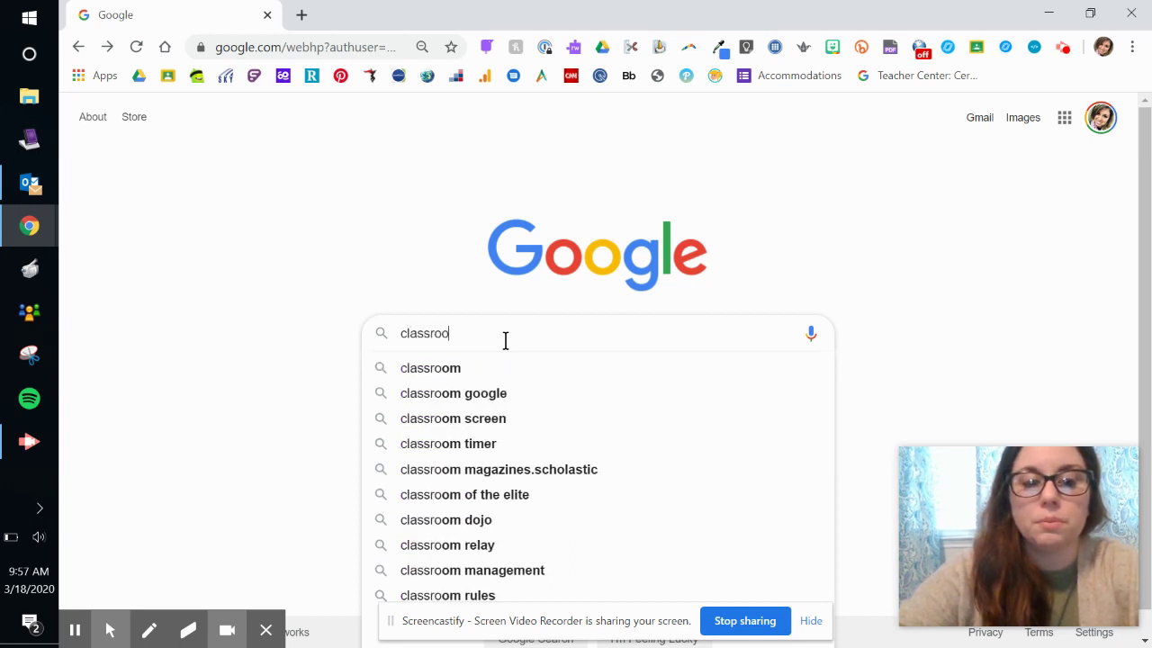
{"action": "type", "text": "m.google"}
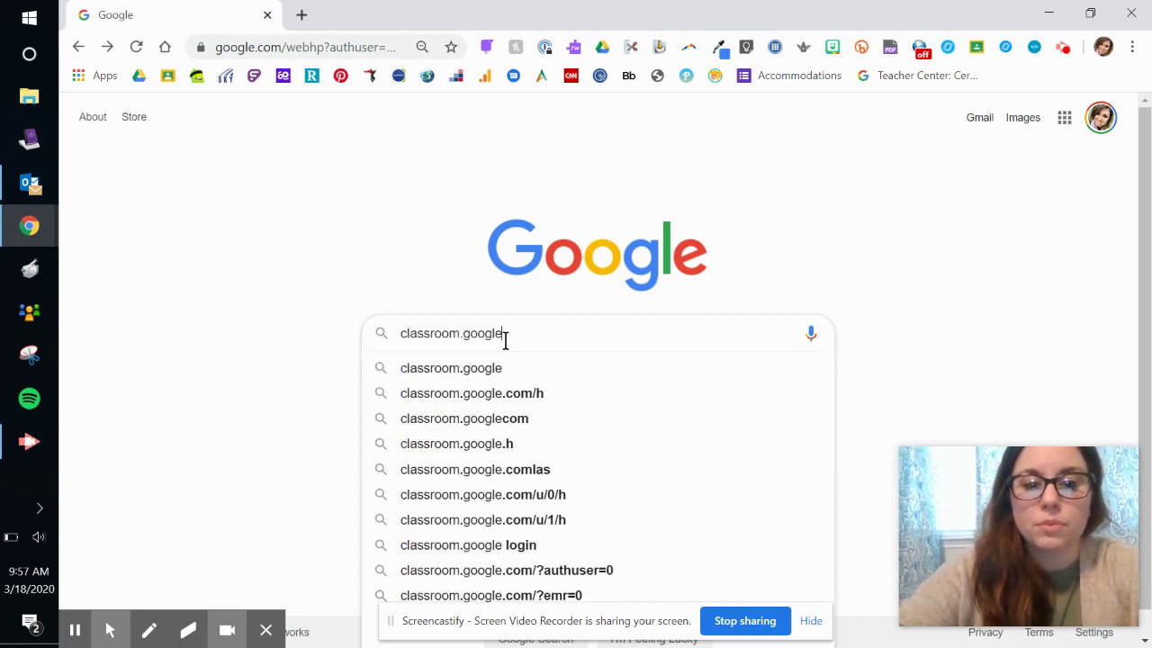
{"action": "type", "text": ".com"}
{"action": "key", "text": "Return"}
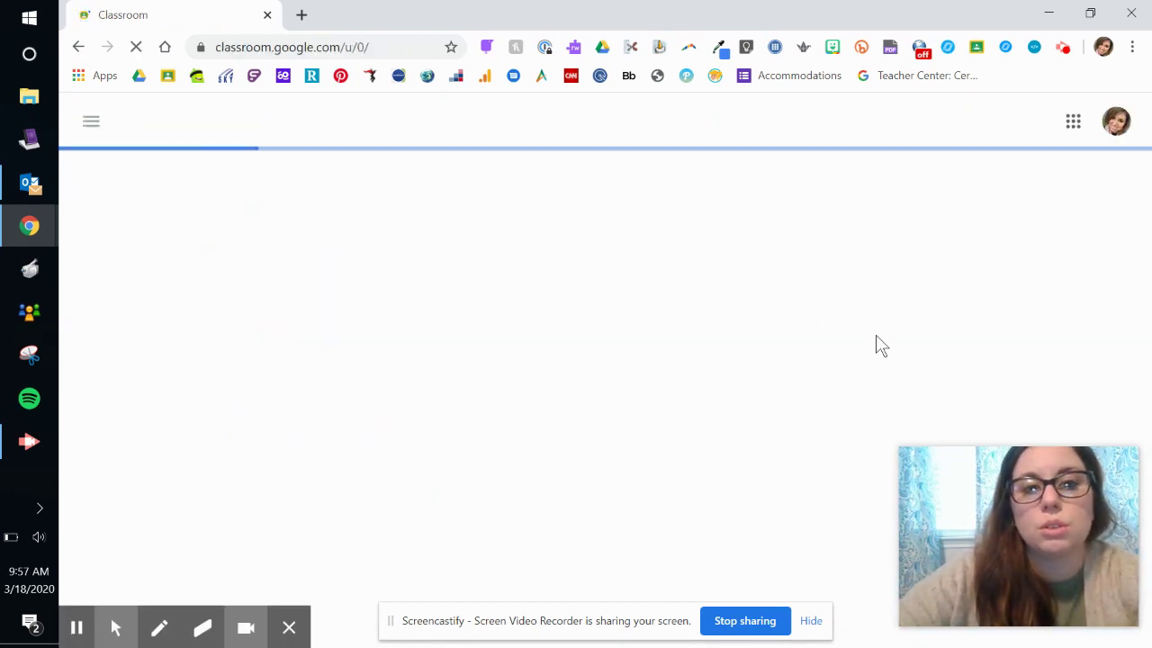
- From the Classroom avatar menu, open Classroom under the personal Gmail account
{"action": "left_click", "coordinate": [1123, 124]}
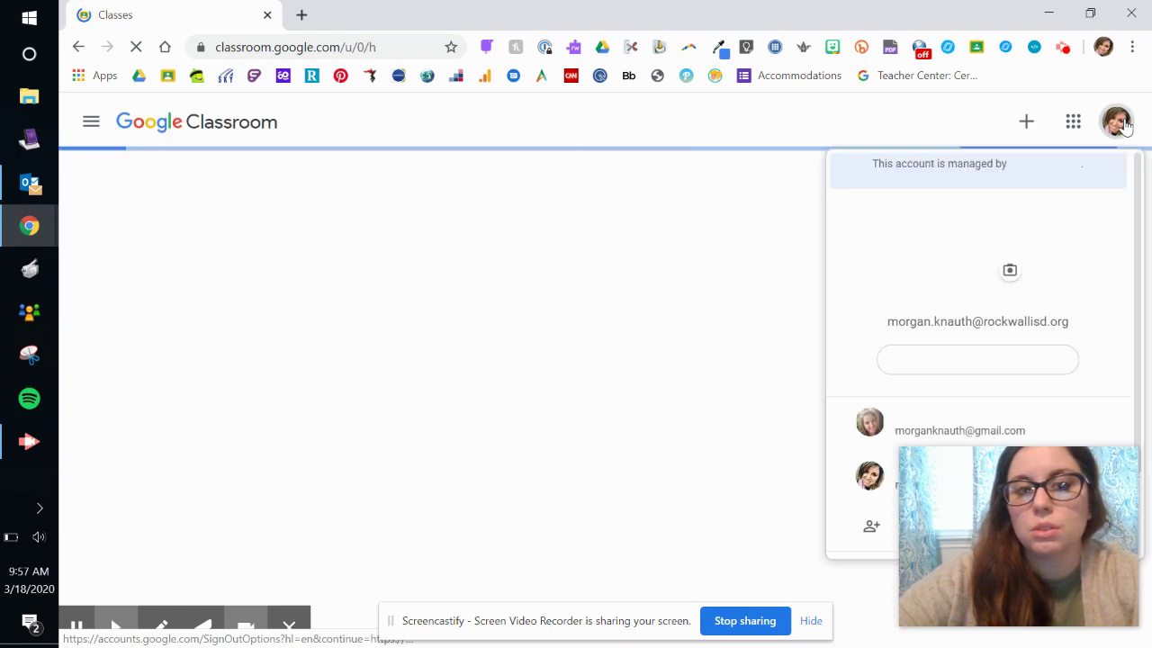
{"action": "scroll", "coordinate": [1059, 352], "scroll_direction": "down", "scroll_amount": 1}
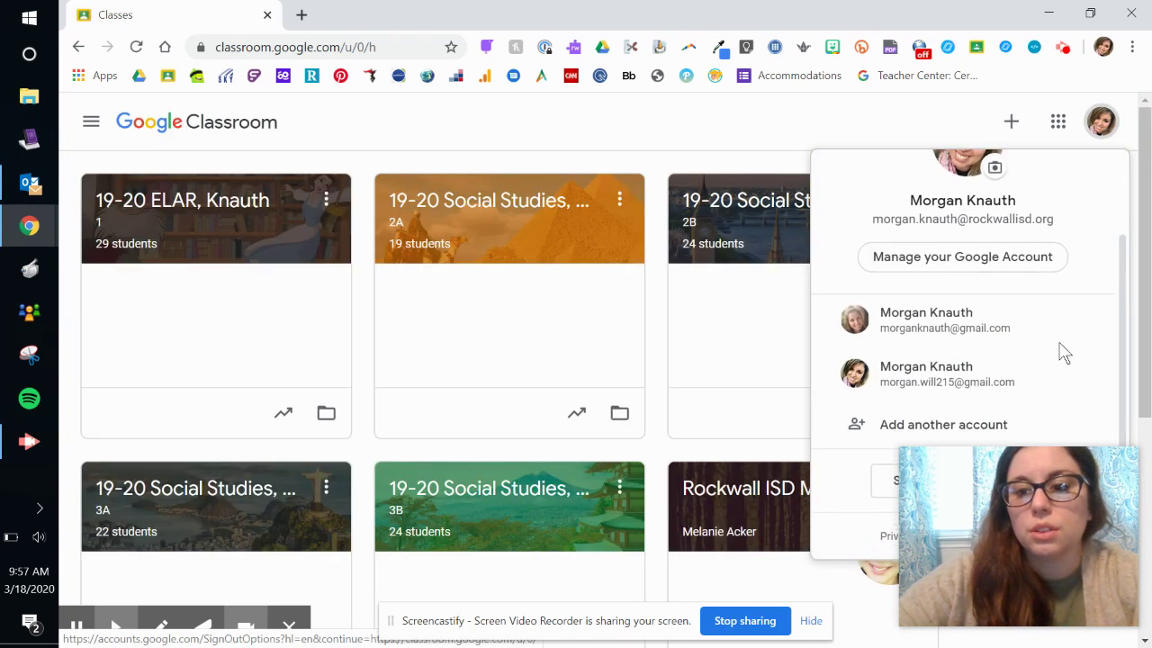
{"action": "left_click", "coordinate": [933, 385]}
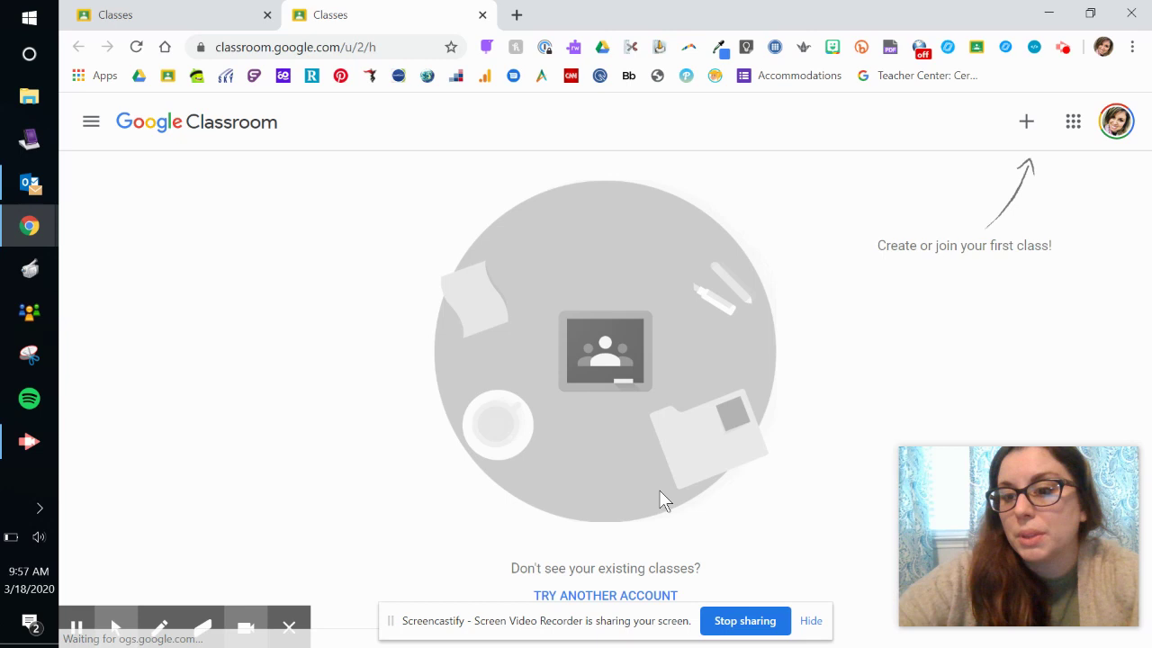
- View the join/create class options, close the first Classroom tab, and check the Chrome profile
{"action": "left_click", "coordinate": [1026, 123]}
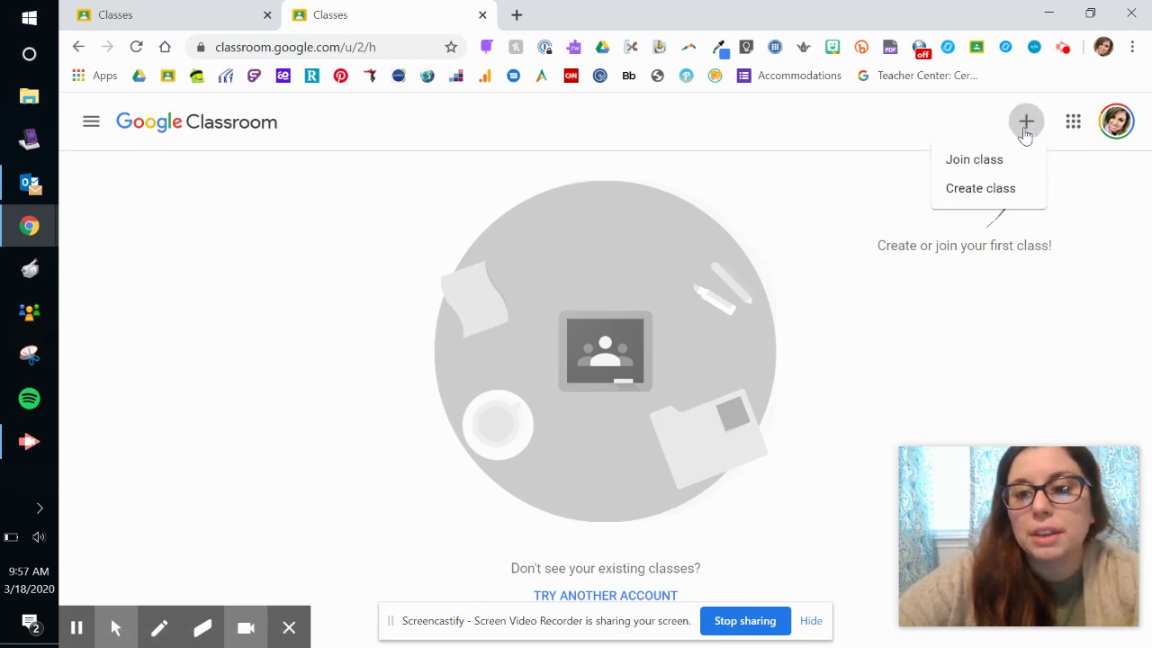
{"action": "left_click", "coordinate": [858, 266]}
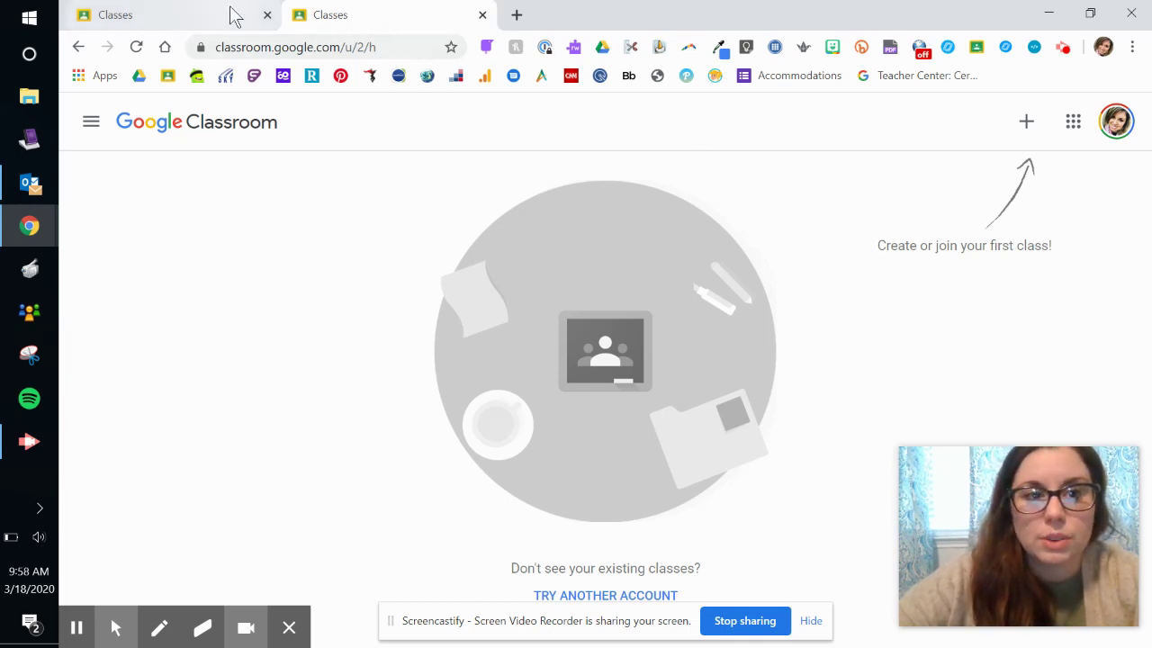
{"action": "left_click", "coordinate": [266, 17]}
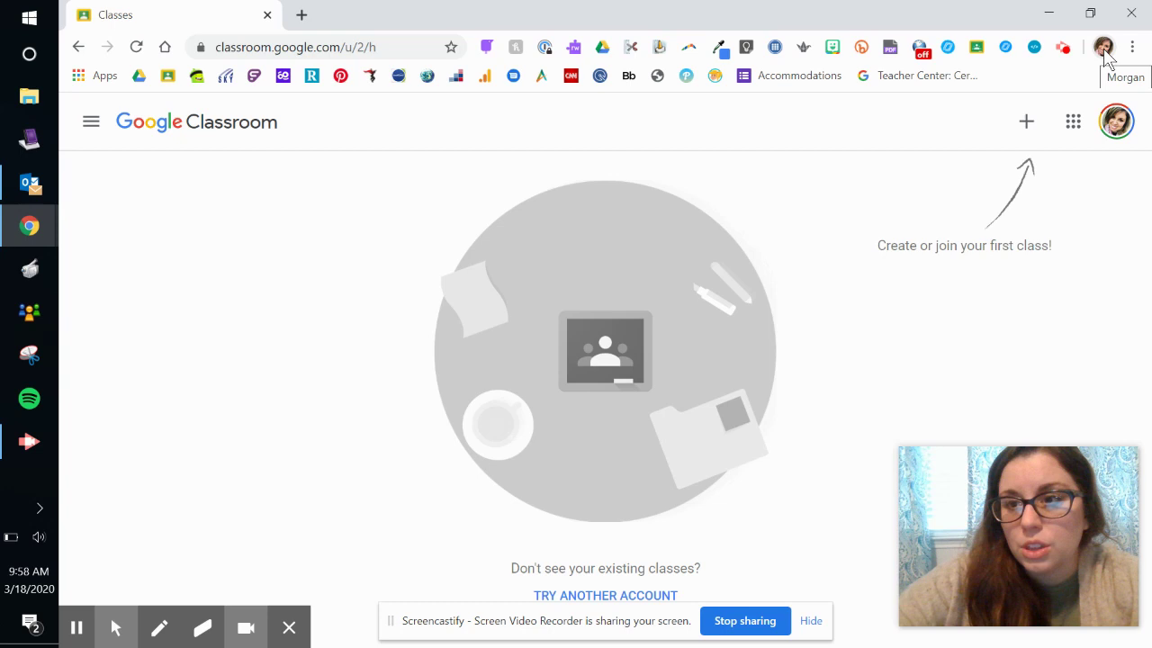
{"action": "left_click", "coordinate": [1104, 49]}
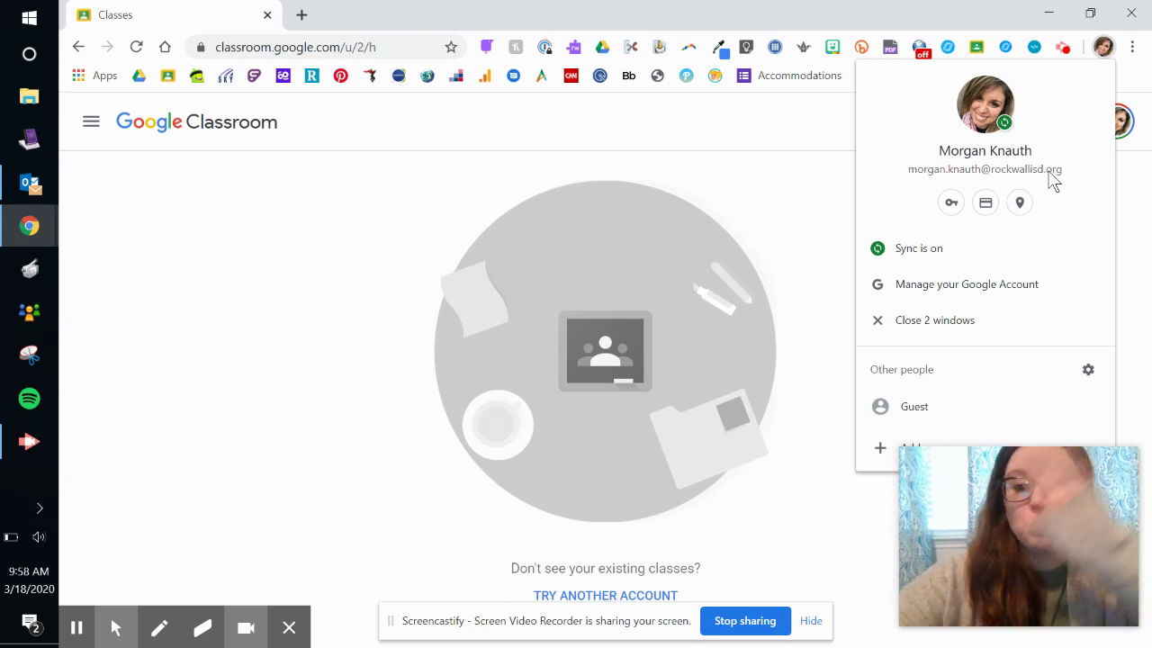
{"action": "left_click", "coordinate": [789, 172]}
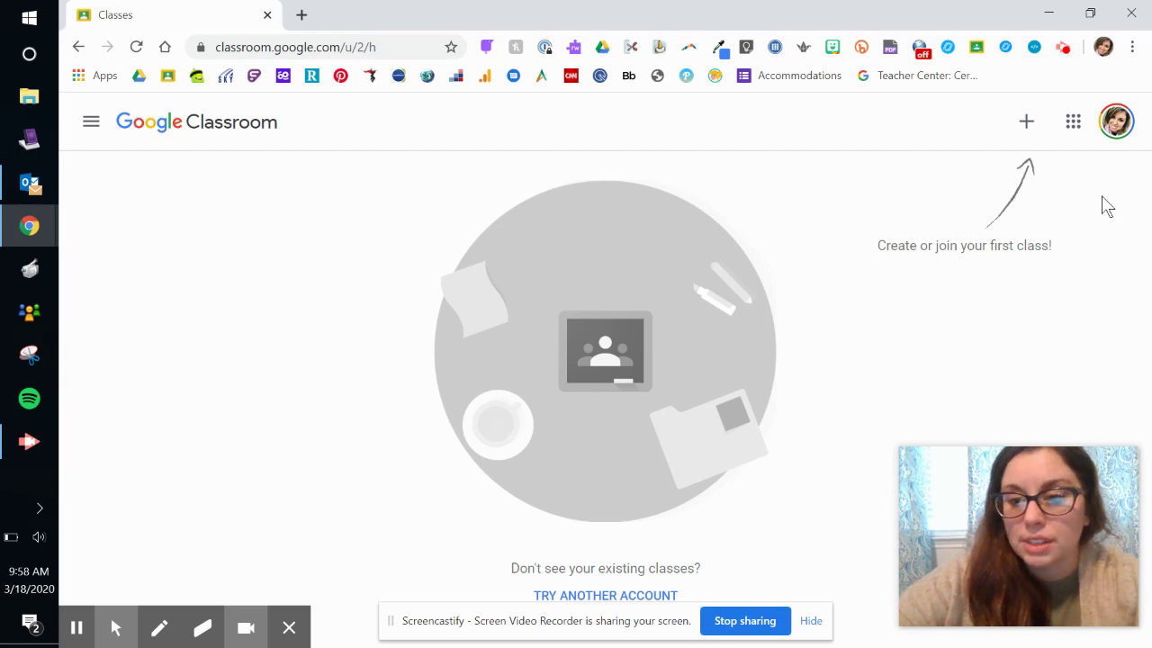
{"action": "left_click", "coordinate": [1115, 126]}
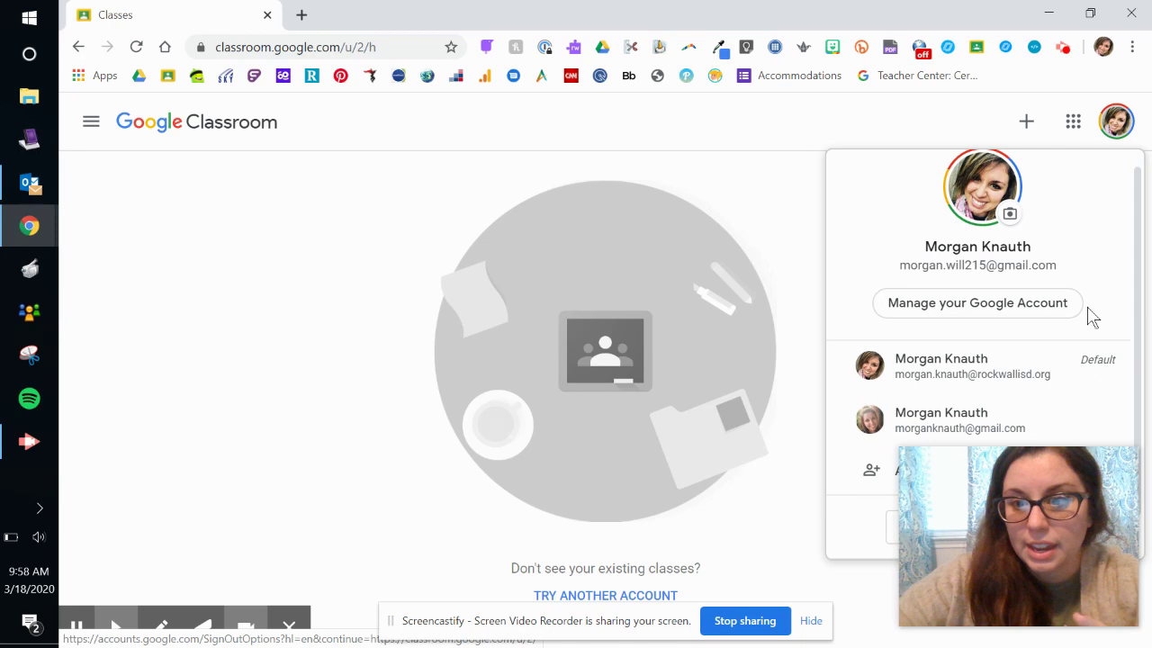
{"action": "scroll", "coordinate": [1090, 314], "scroll_direction": "down", "scroll_amount": 2}
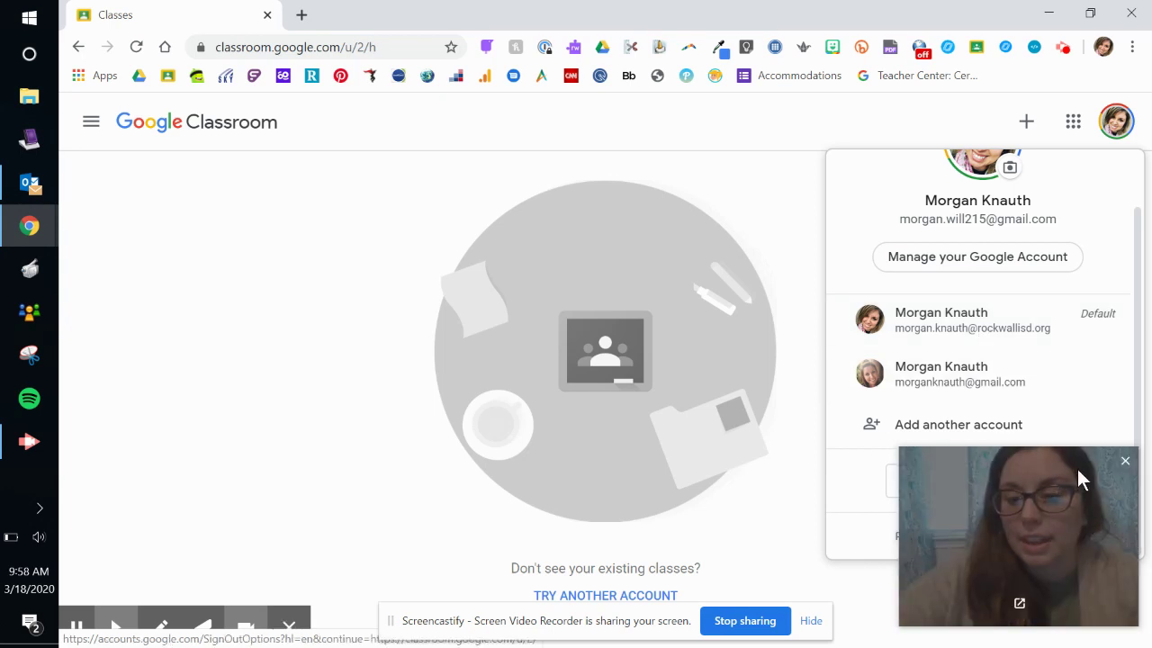
{"action": "left_click_drag", "start_coordinate": [1077, 469], "coordinate": [275, 435]}
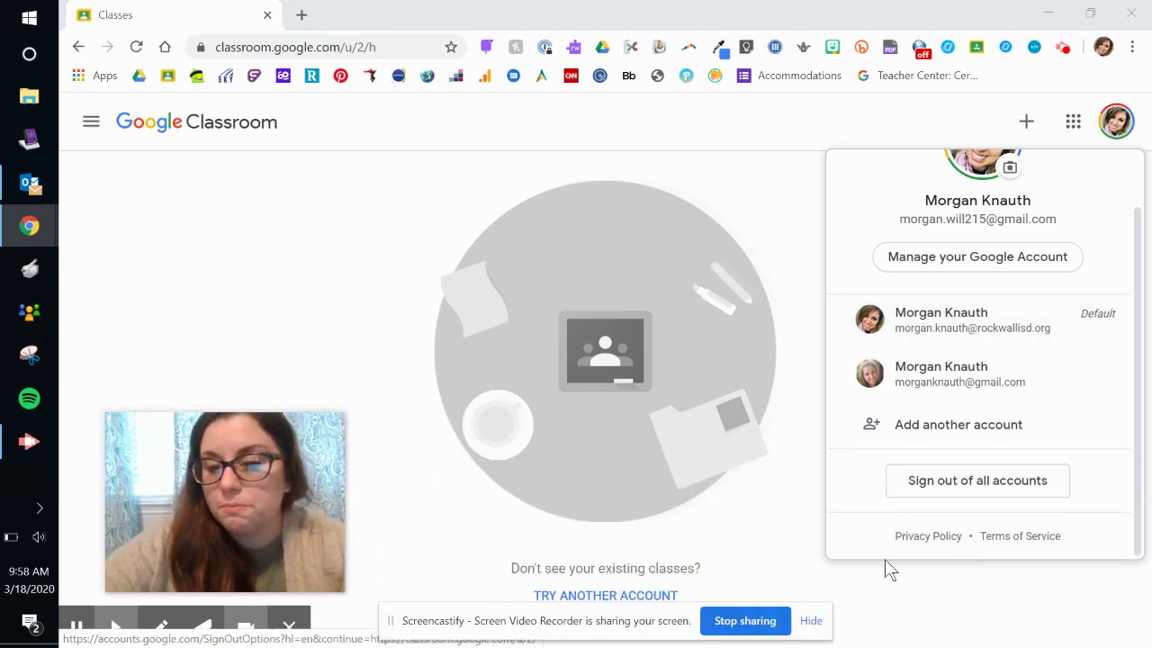
- Choose Add another account and replace the prefilled e-mail with the student's school e-mail address
{"action": "left_click", "coordinate": [952, 435]}
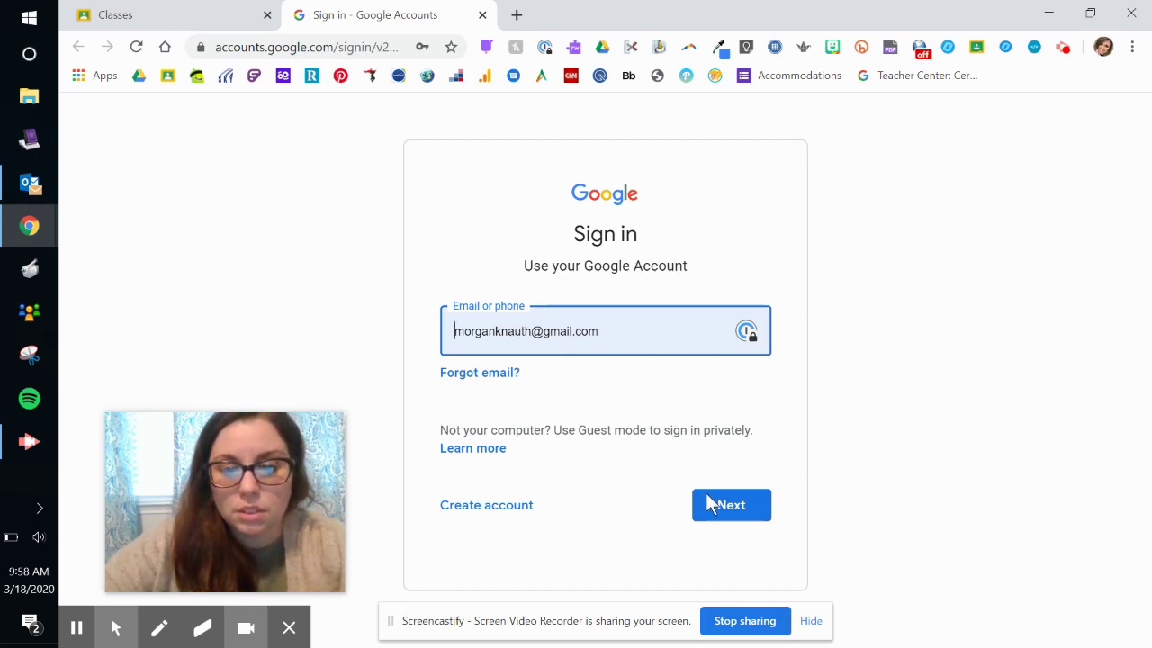
{"action": "left_click", "coordinate": [527, 334]}
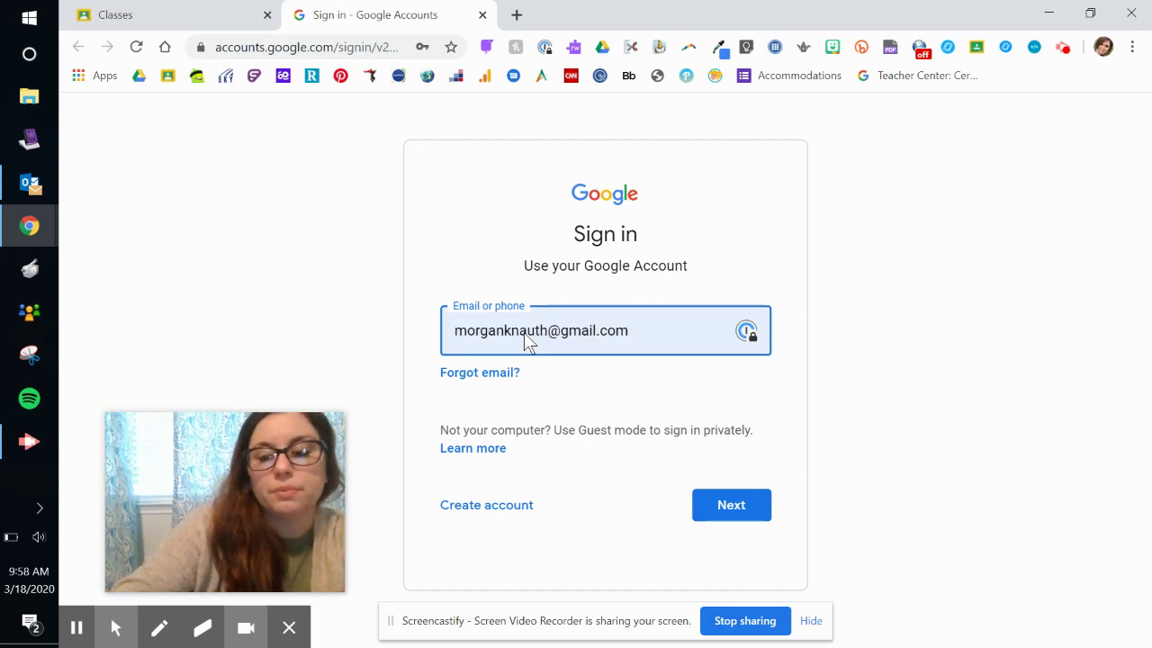
{"action": "key", "text": "BackSpace"}
{"action": "key", "text": "BackSpace"}
{"action": "key", "text": "BackSpace"}
{"action": "key", "text": "BackSpace"}
{"action": "key", "text": "BackSpace"}
{"action": "key", "text": "BackSpace"}
{"action": "key", "text": "BackSpace"}
{"action": "key", "text": "BackSpace"}
{"action": "key", "text": "BackSpace"}
{"action": "key", "text": "BackSpace"}
{"action": "key", "text": "BackSpace"}
{"action": "key", "text": "BackSpace"}
{"action": "key", "text": "BackSpace"}
{"action": "key", "text": "BackSpace"}
{"action": "key", "text": "BackSpace"}
{"action": "key", "text": "BackSpace"}
{"action": "key", "text": "BackSpace"}
{"action": "key", "text": "BackSpace"}
{"action": "key", "text": "BackSpace"}
{"action": "key", "text": "BackSpace"}
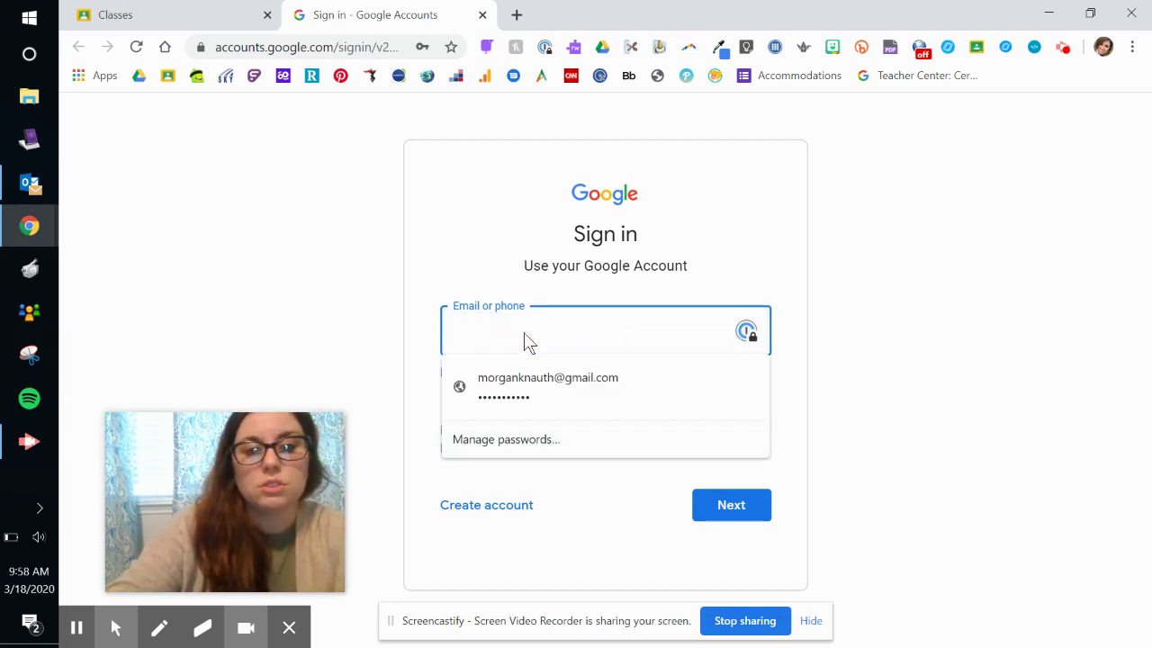
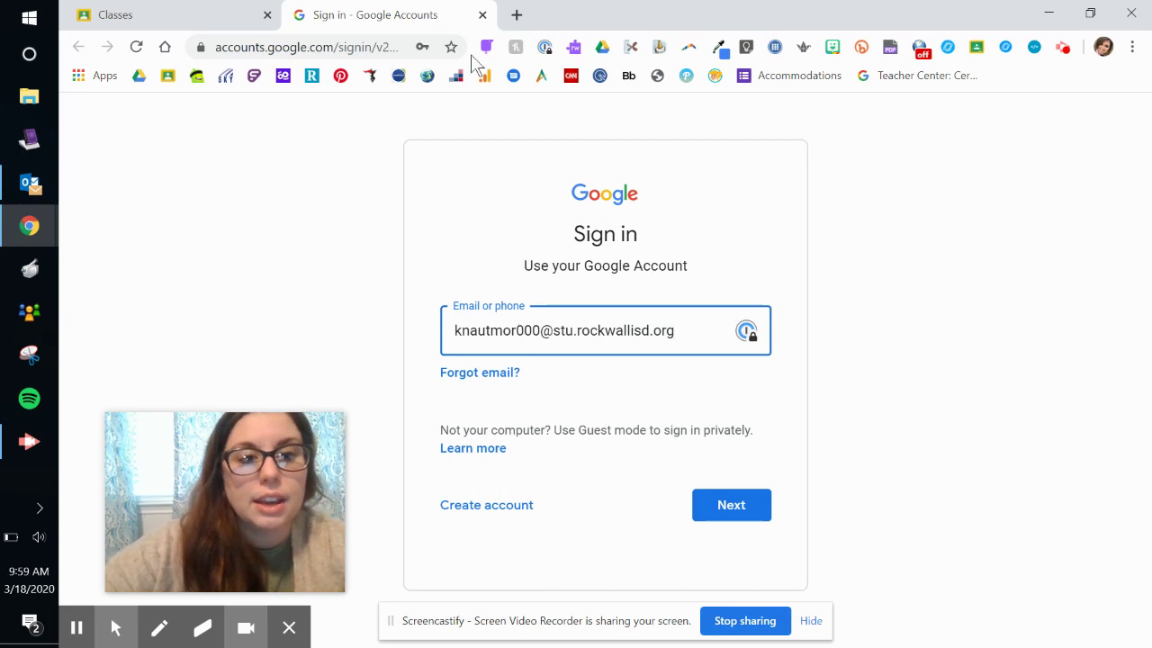
- Close the Sign in tab, glance at the account and join/create menus, then reopen the account list
{"action": "left_click", "coordinate": [483, 16]}
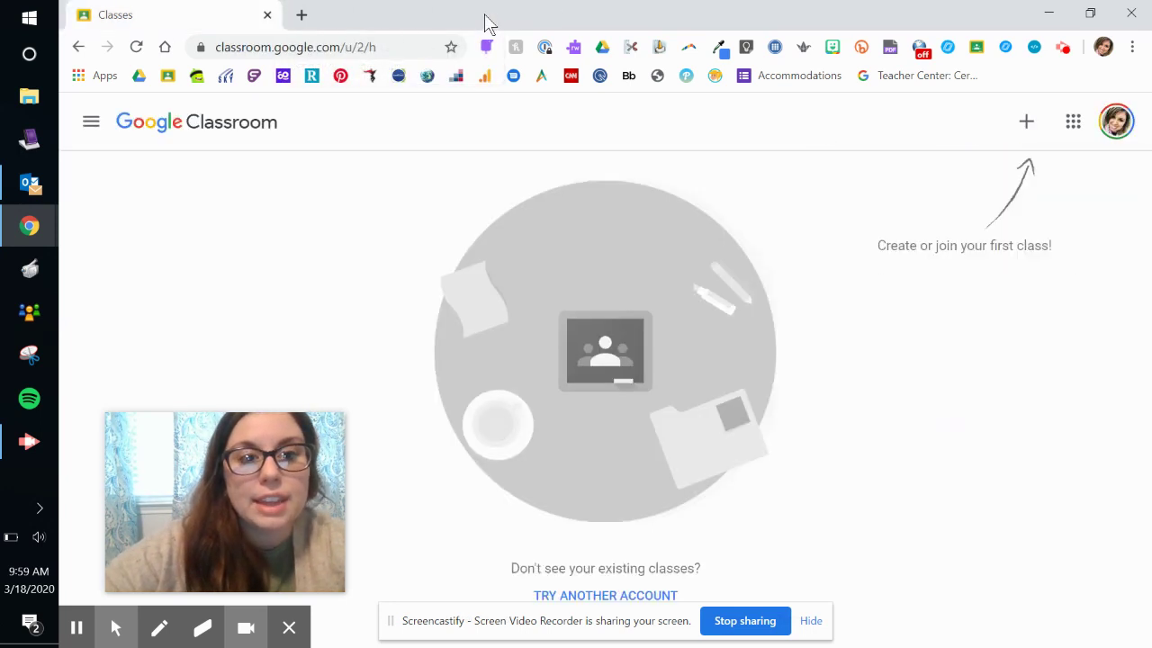
{"action": "left_click", "coordinate": [1115, 121]}
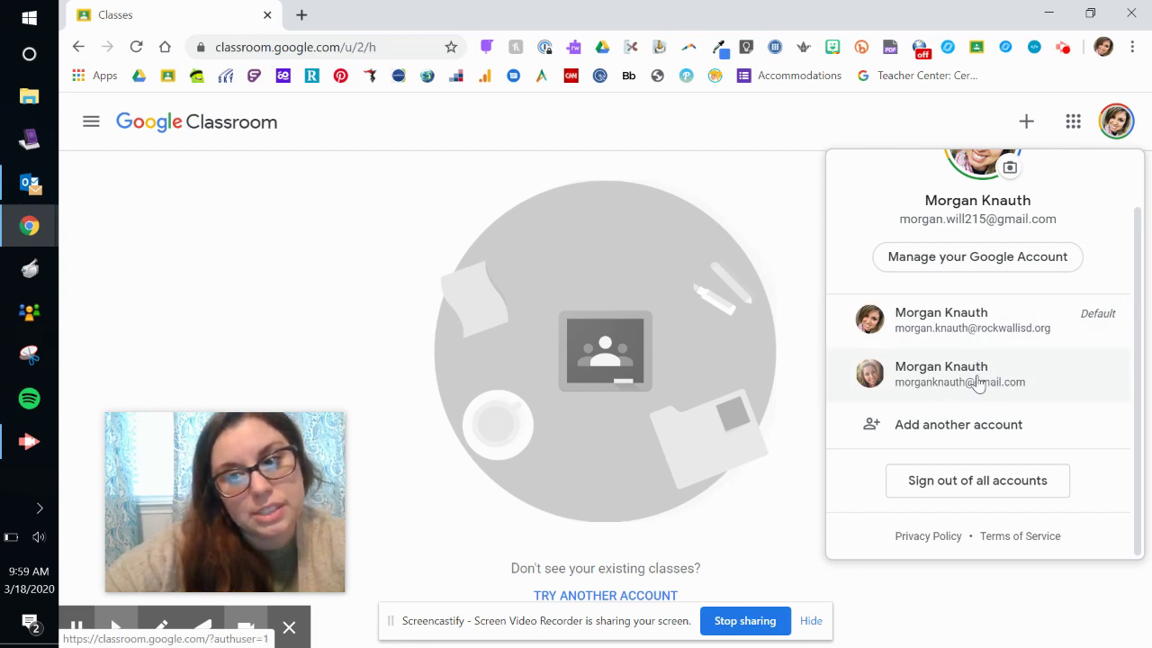
{"action": "left_click", "coordinate": [808, 183]}
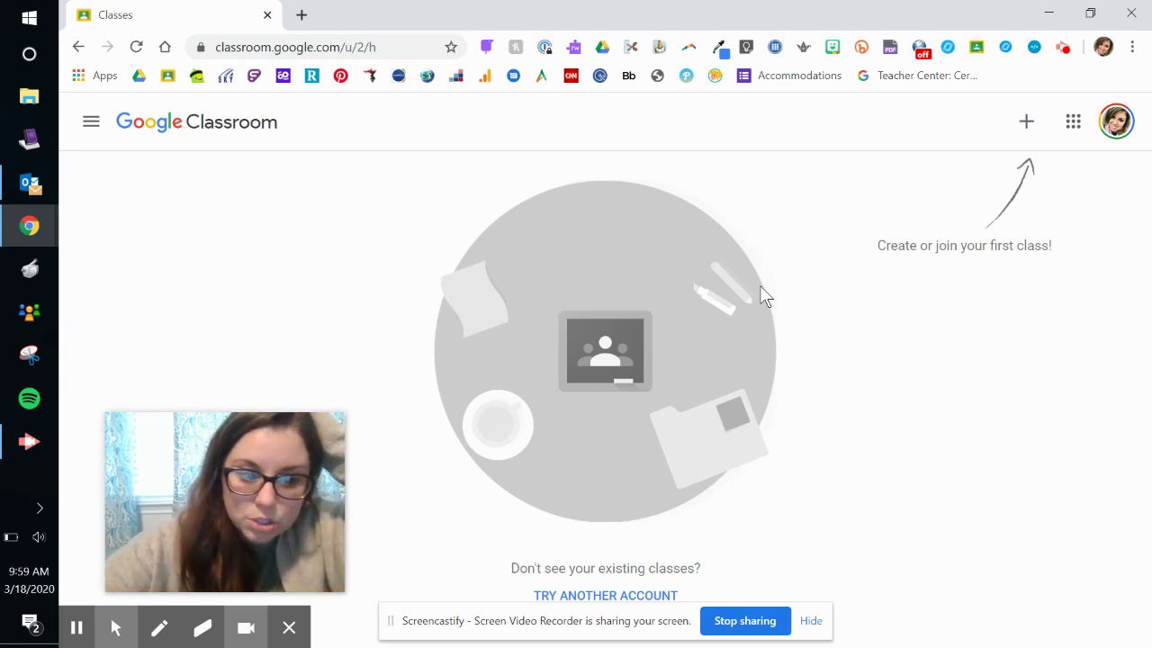
{"action": "left_click", "coordinate": [1025, 126]}
{"action": "left_click", "coordinate": [1085, 192]}
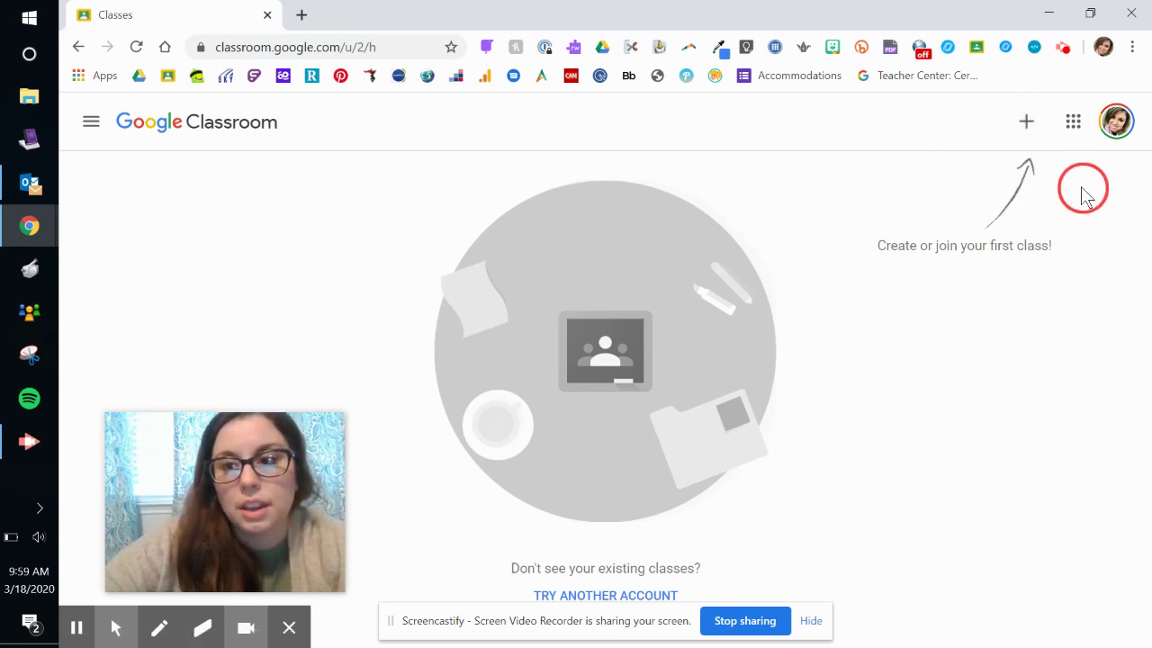
{"action": "left_click", "coordinate": [1116, 124]}
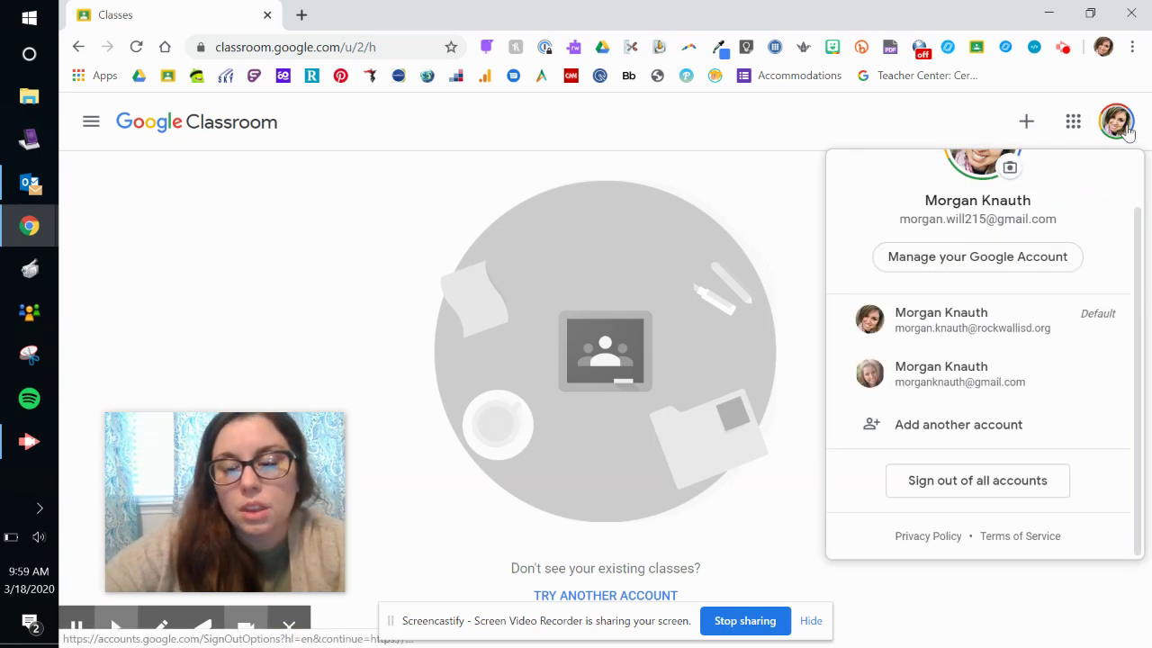
- Pick the default school-district account to show its 19-20 ELAR and Social Studies classes
{"action": "left_click", "coordinate": [958, 337]}
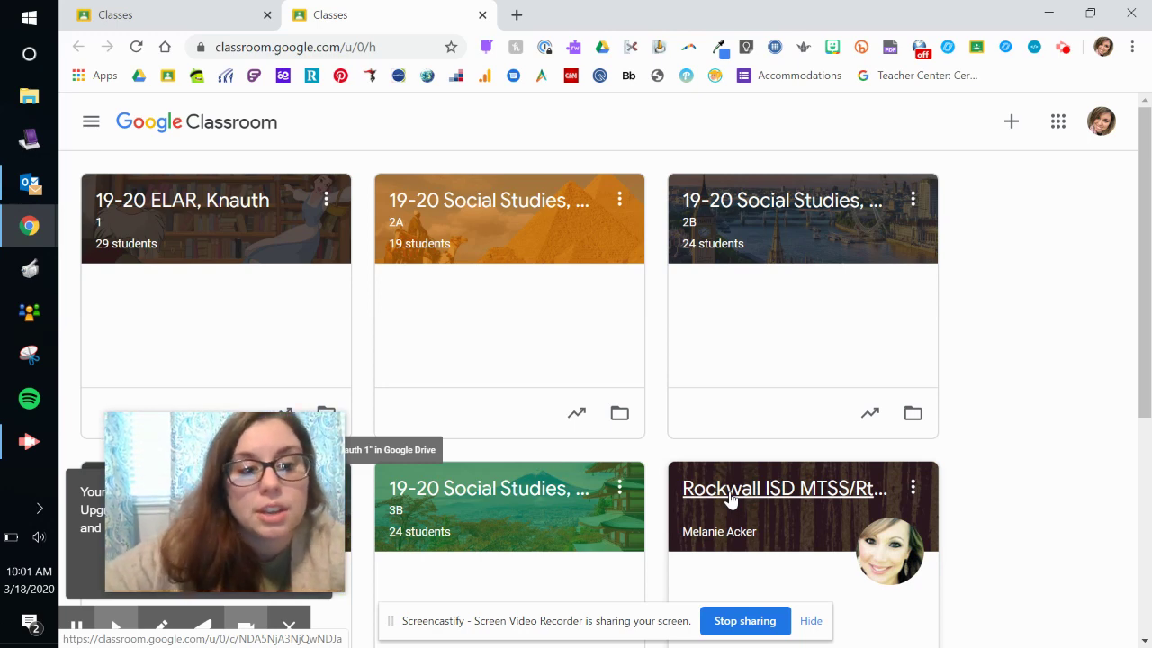
{"action": "mouse_move", "coordinate": [186, 522]}
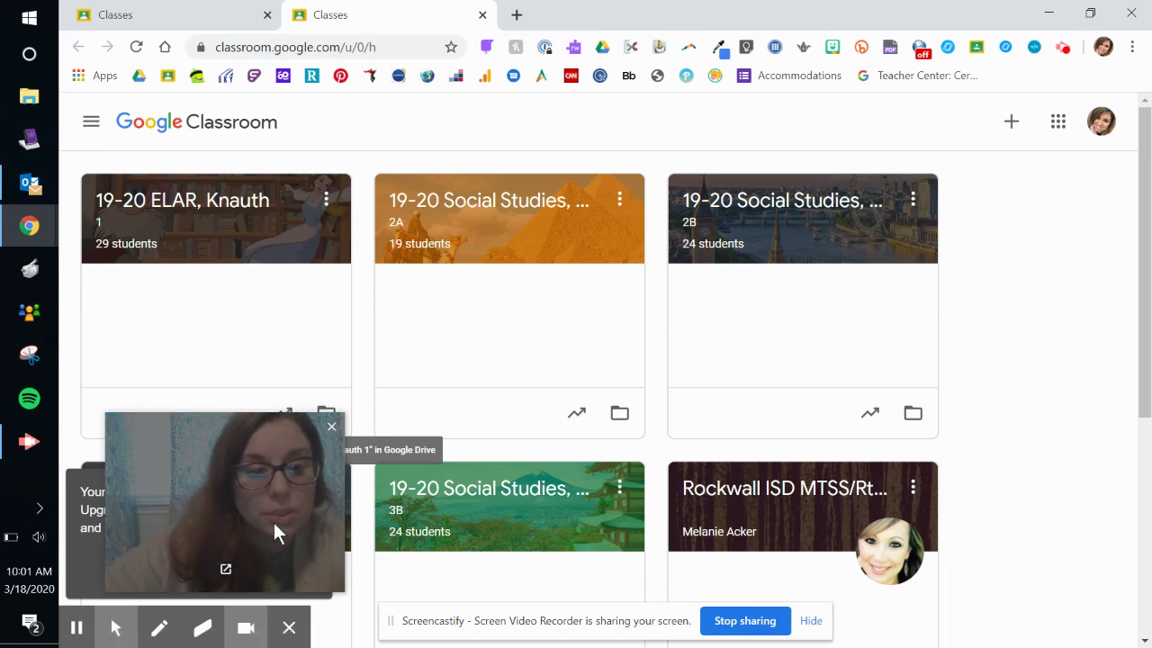